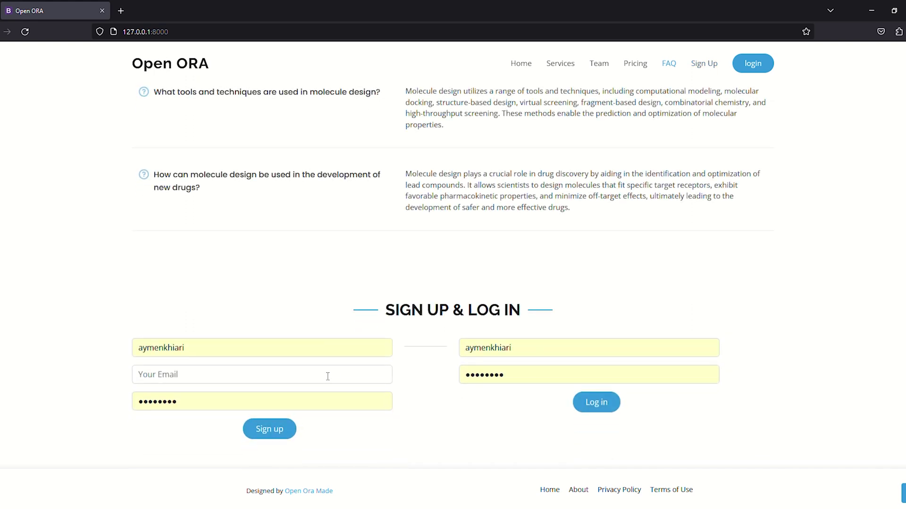
Submit the sign-up form for the openOra account and decline Firefox's offer to save the login
click(267, 430)
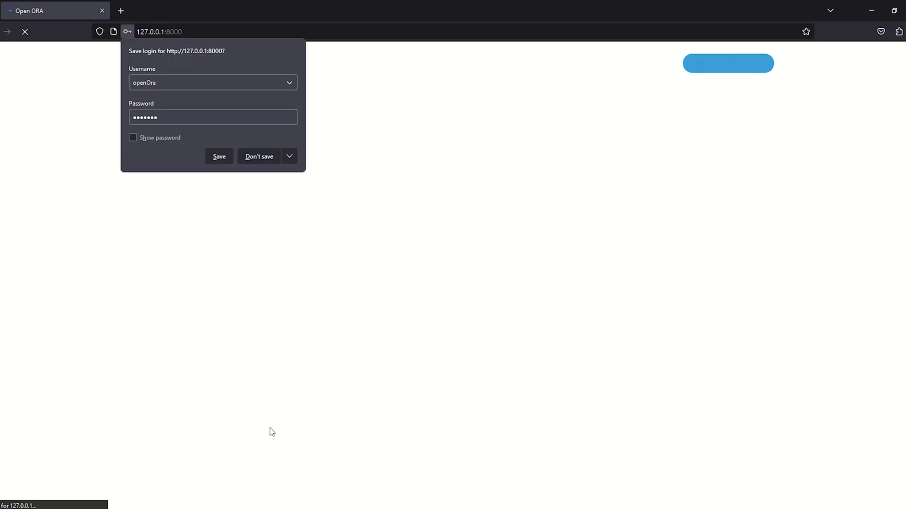
click(259, 157)
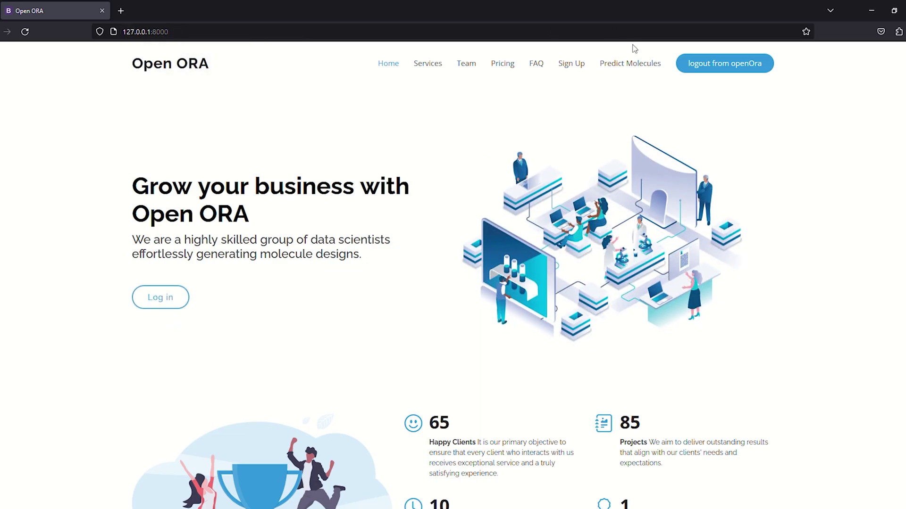
scroll(615, 156, down, 5)
scroll(615, 158, down, 4)
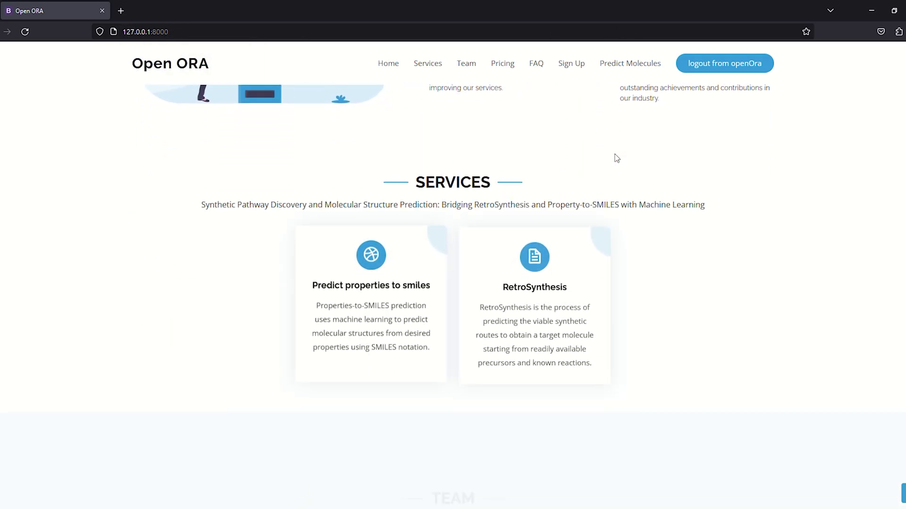
scroll(614, 157, down, 2)
scroll(615, 158, down, 2)
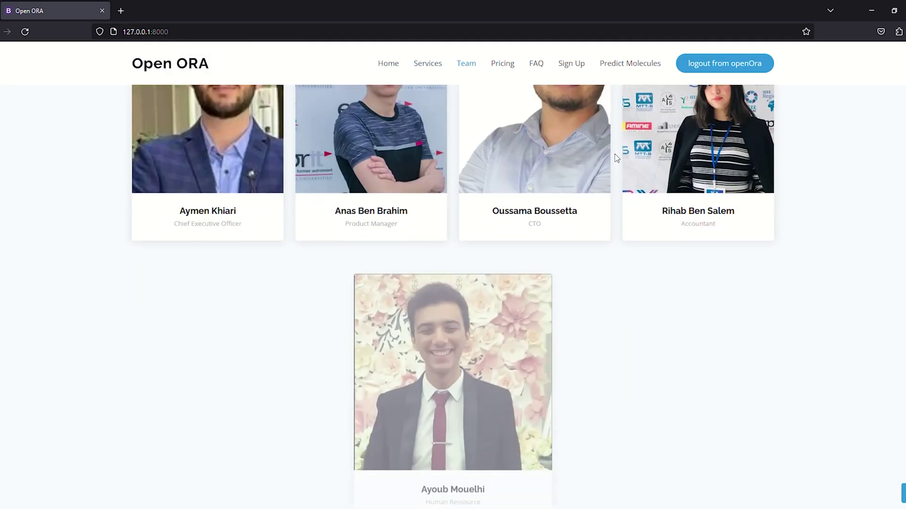
scroll(615, 158, down, 2)
scroll(615, 157, down, 2)
scroll(616, 157, down, 1)
scroll(614, 157, down, 2)
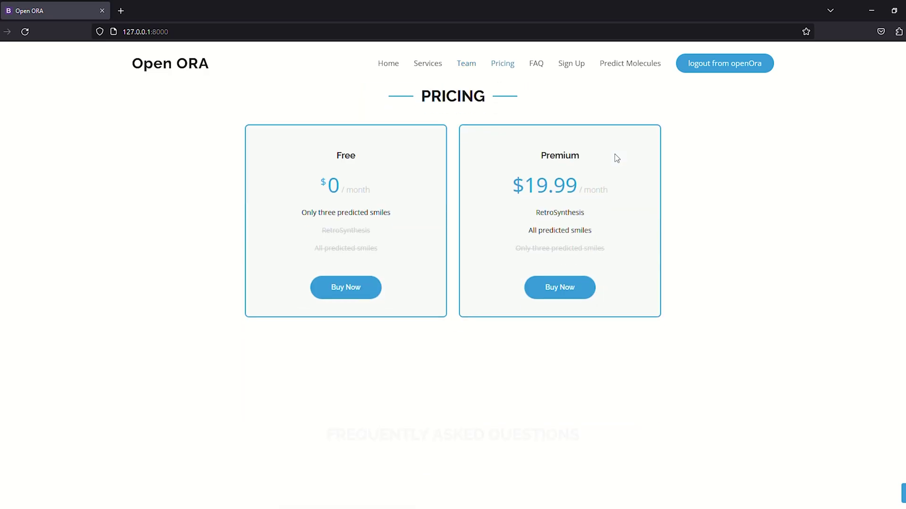
scroll(614, 157, down, 3)
scroll(615, 157, down, 2)
scroll(615, 155, down, 2)
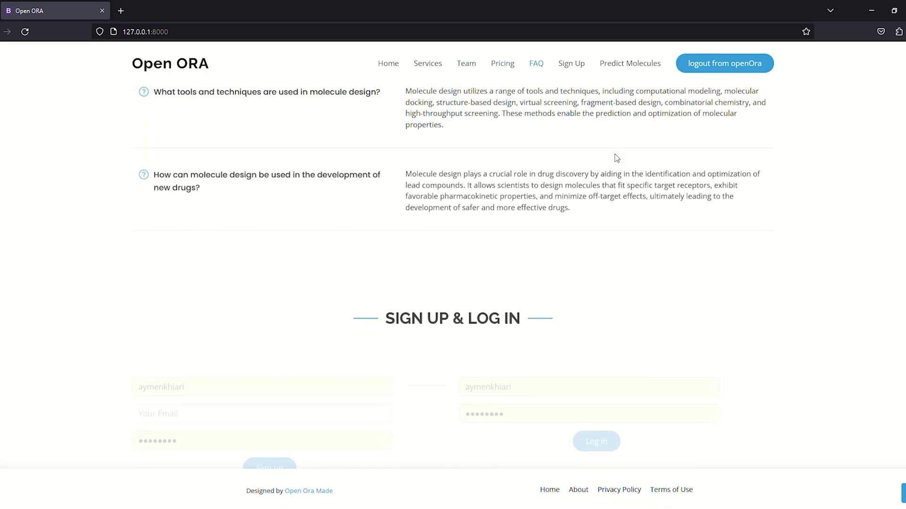
Go to the Predict Molecules page to see the Properties to SMILES inputs and molecule gallery
click(617, 65)
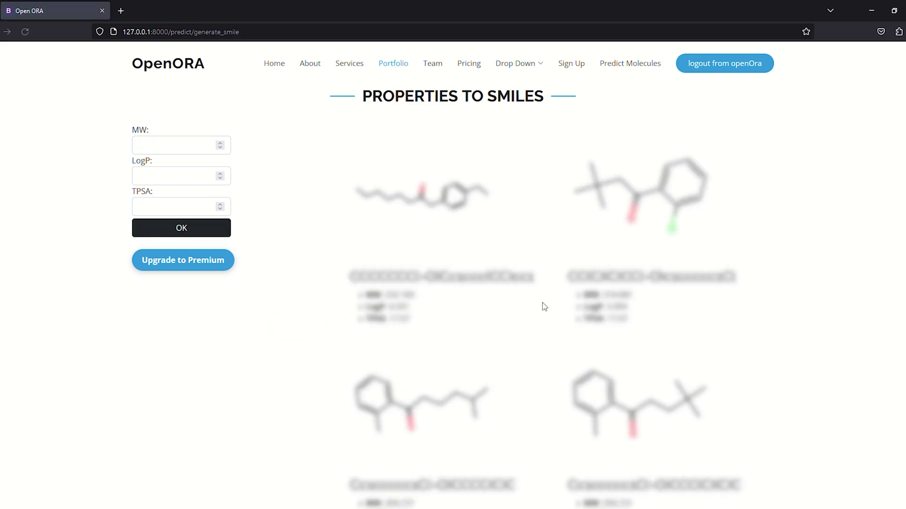
scroll(671, 284, down, 3)
scroll(670, 284, down, 2)
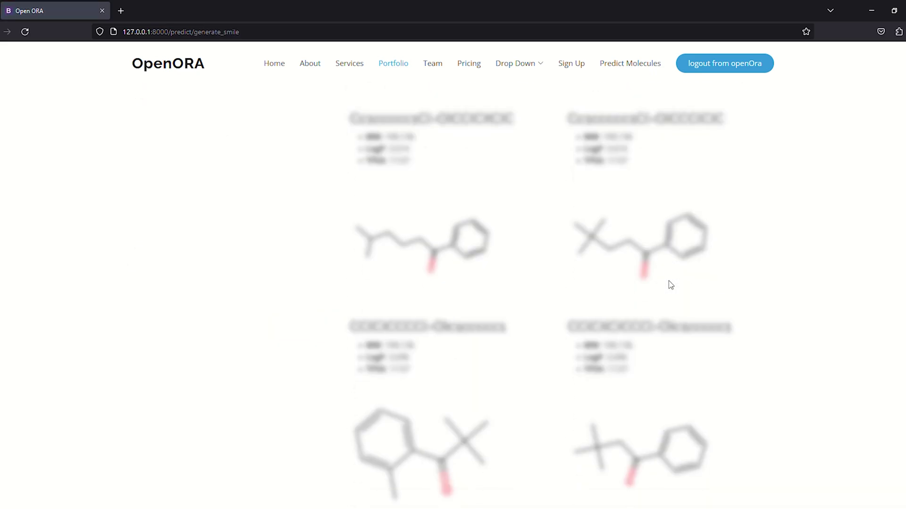
scroll(670, 285, down, 3)
scroll(670, 284, down, 3)
scroll(670, 285, down, 3)
scroll(670, 285, down, 3)
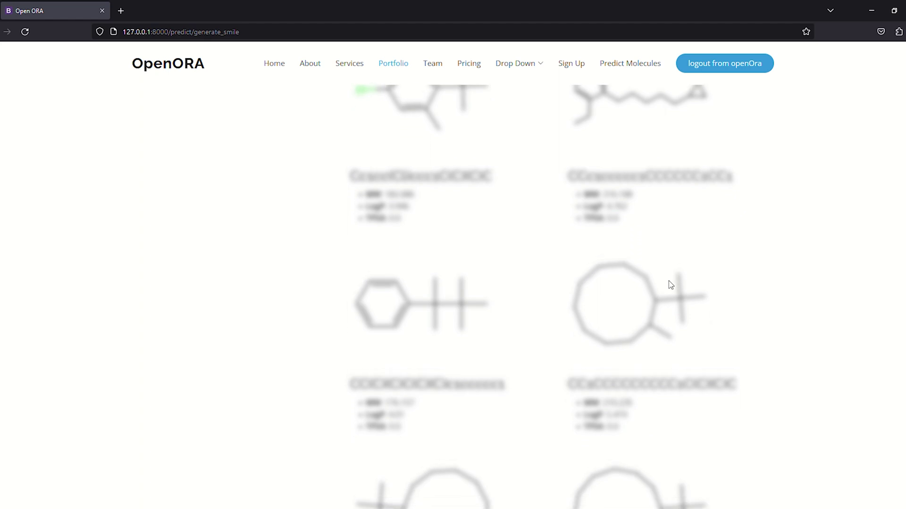
scroll(671, 284, down, 3)
scroll(669, 281, down, 1)
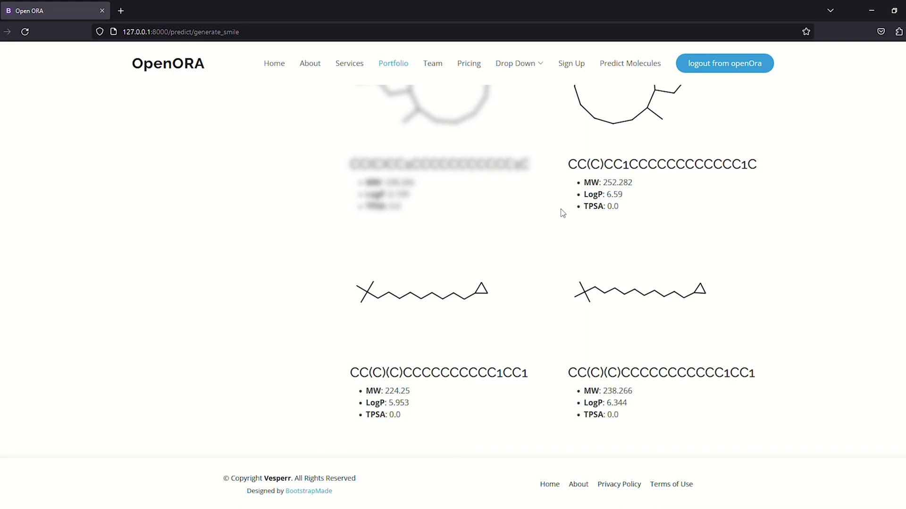
scroll(561, 213, up, 10)
scroll(562, 213, up, 5)
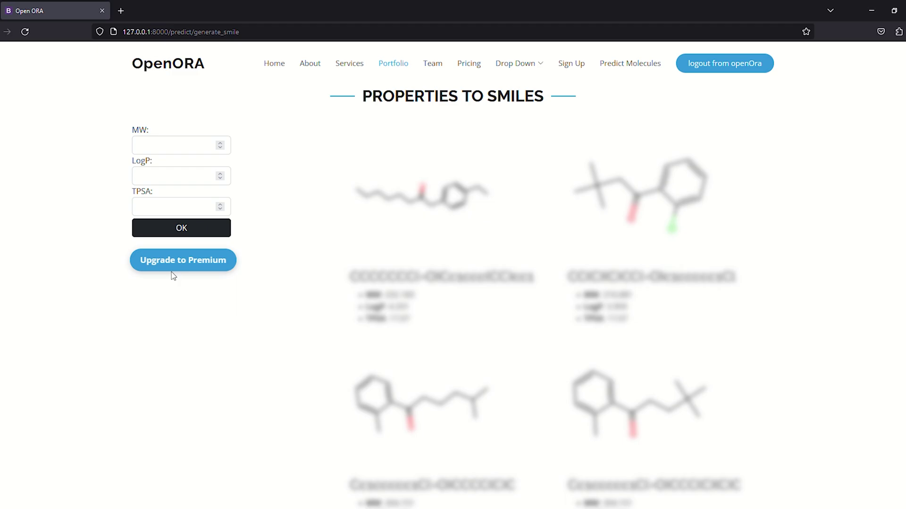
Upgrade to the premium plan, reopen Predict Molecules, and view retrosynthesis routes for Cc1ccc(Cl)cc1Cl
click(175, 262)
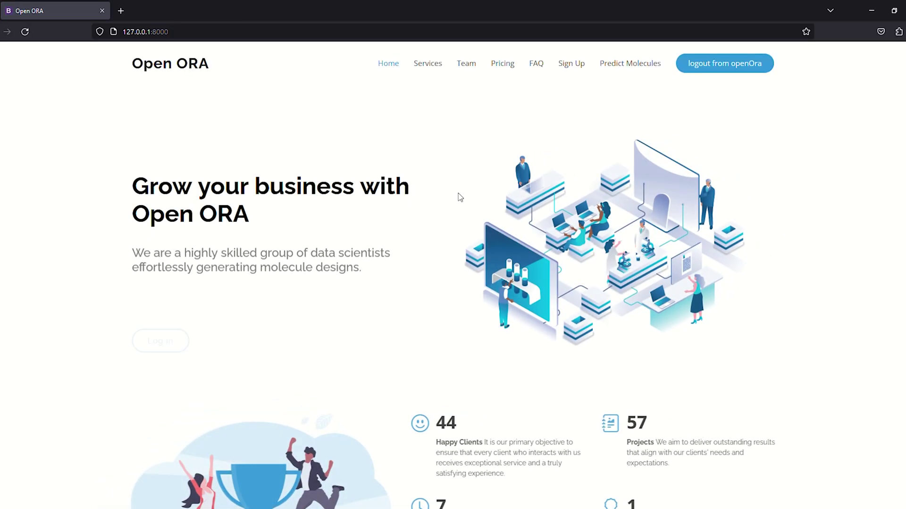
click(643, 62)
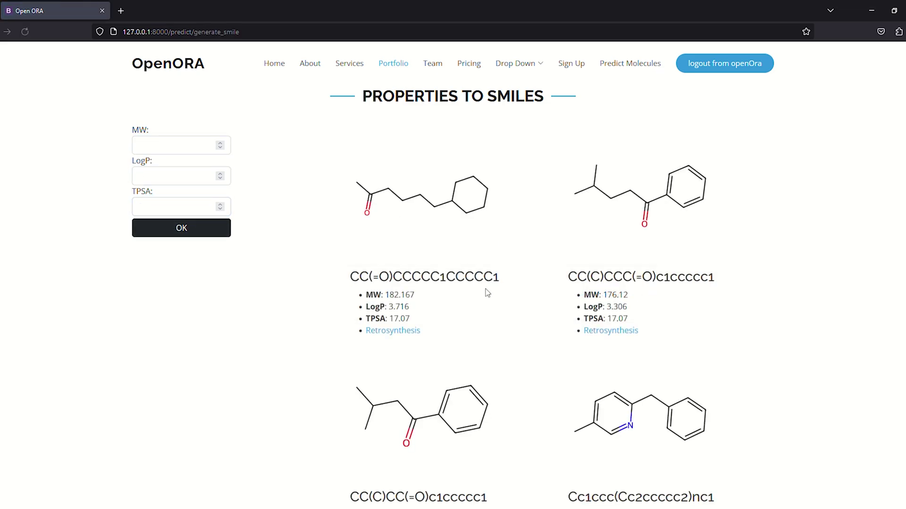
scroll(566, 261, down, 5)
scroll(566, 261, down, 5)
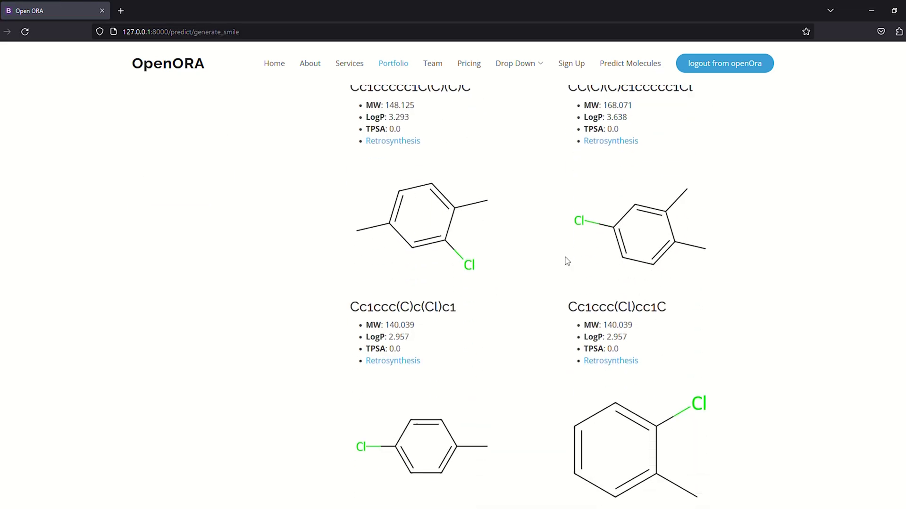
scroll(565, 261, down, 5)
scroll(565, 261, down, 2)
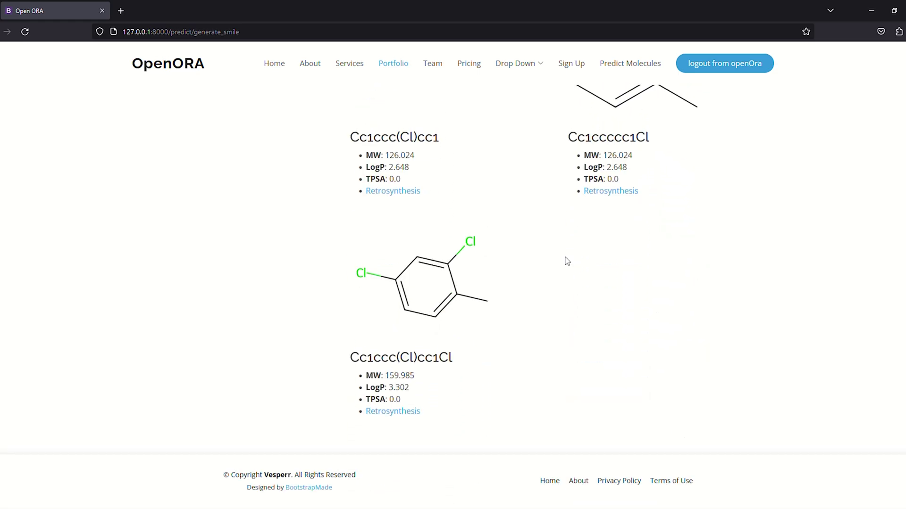
click(414, 418)
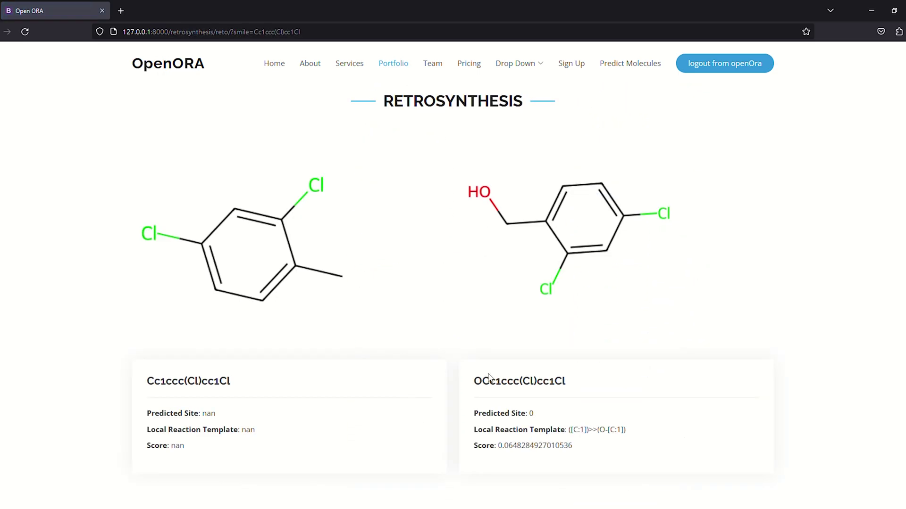
scroll(489, 378, down, 5)
scroll(489, 377, down, 5)
scroll(489, 377, down, 3)
scroll(489, 377, down, 5)
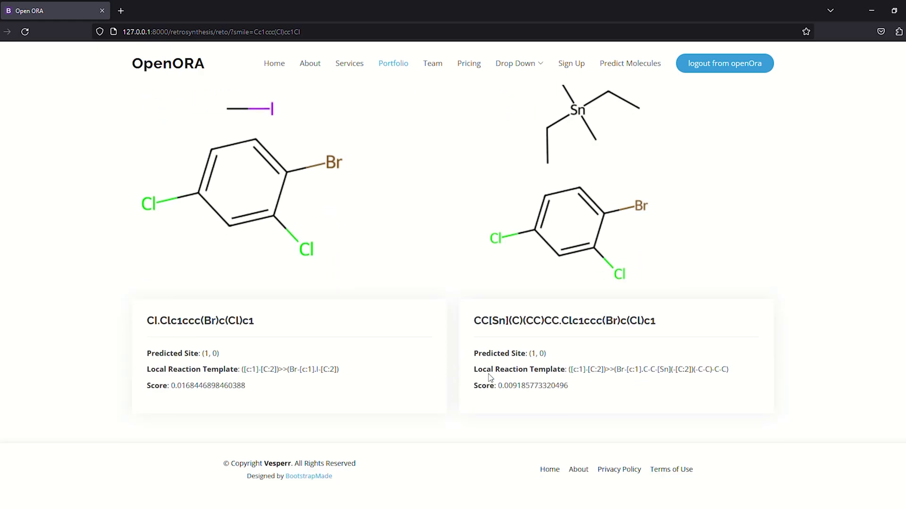
scroll(489, 378, up, 5)
scroll(489, 377, up, 10)
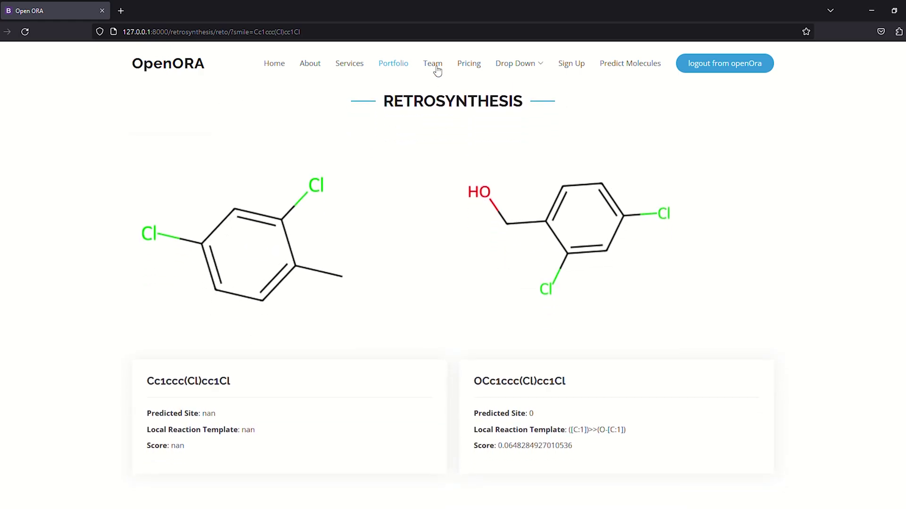